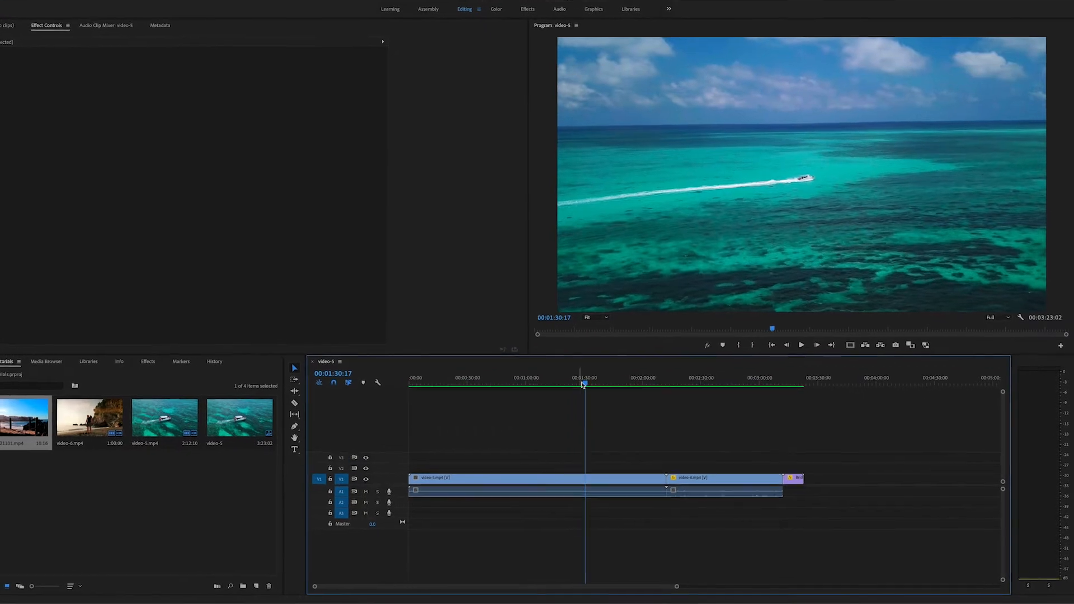
- Trim the end of the video-5.mp4 clip back to 00:01:49:23 without moving the clips that follow
left_click(583, 384)
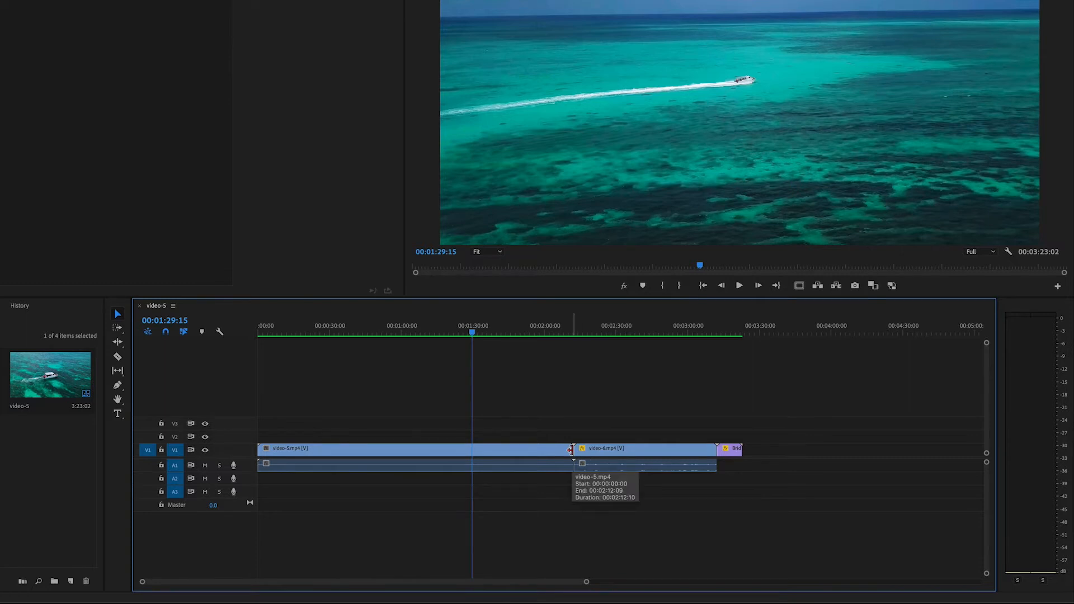
left_click(571, 450)
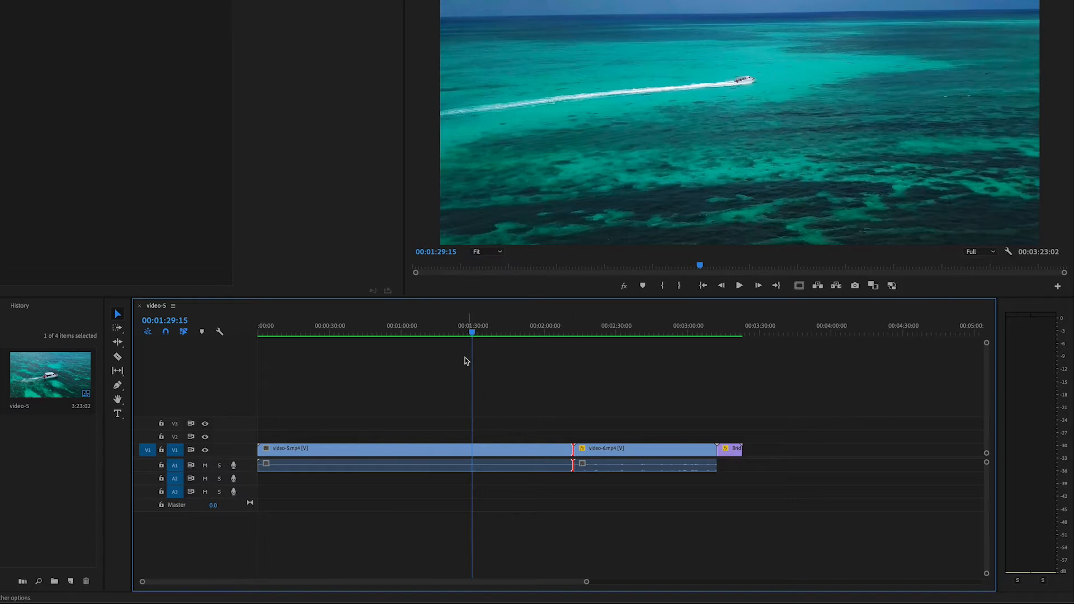
left_click_drag(473, 334, 520, 334)
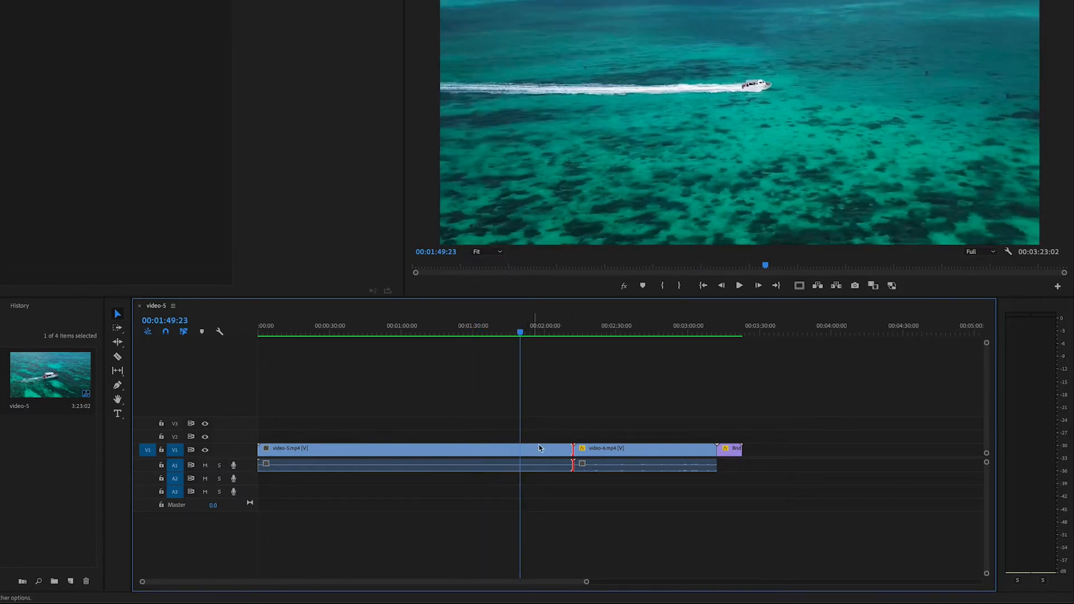
left_click_drag(570, 449, 523, 449)
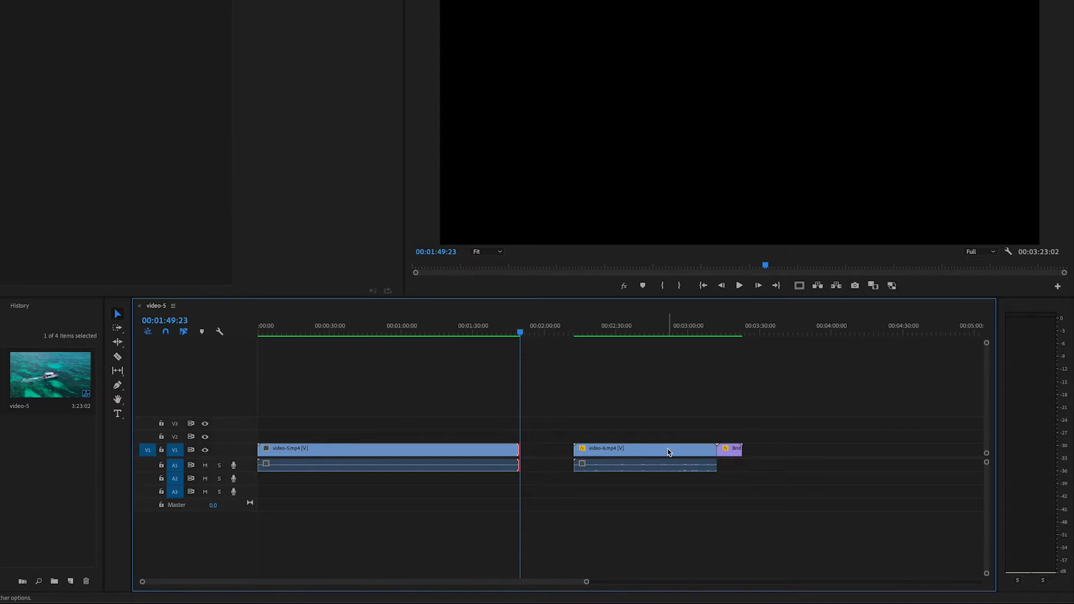
- Move both following clips against the trimmed clip to close the gap, and undo the move and the trim
left_click_drag(566, 386, 803, 518)
left_click_drag(662, 448, 615, 449)
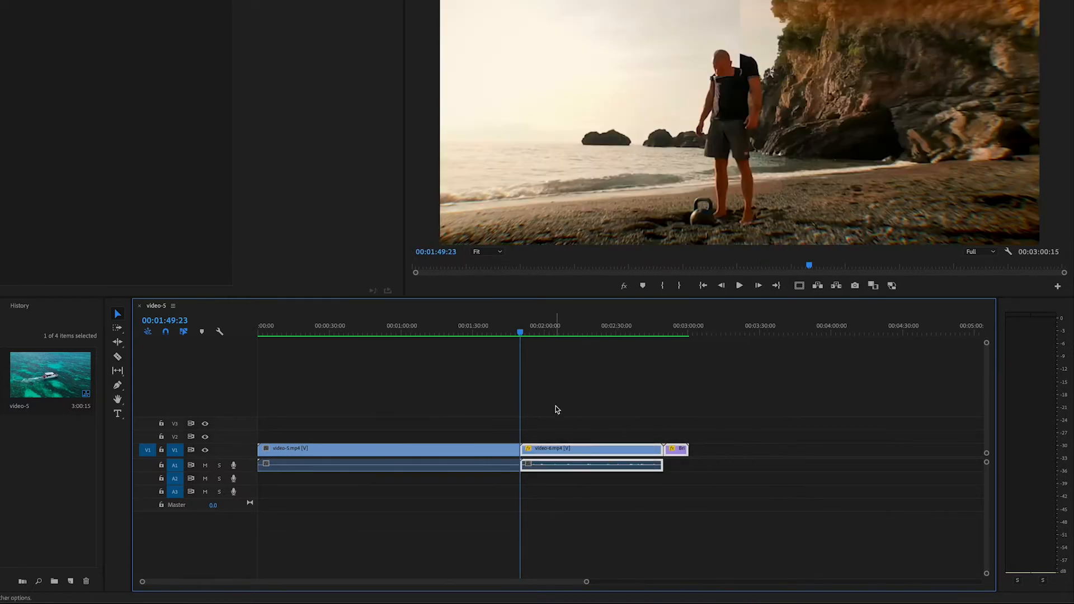
key("ctrl+z")
key("ctrl+z")
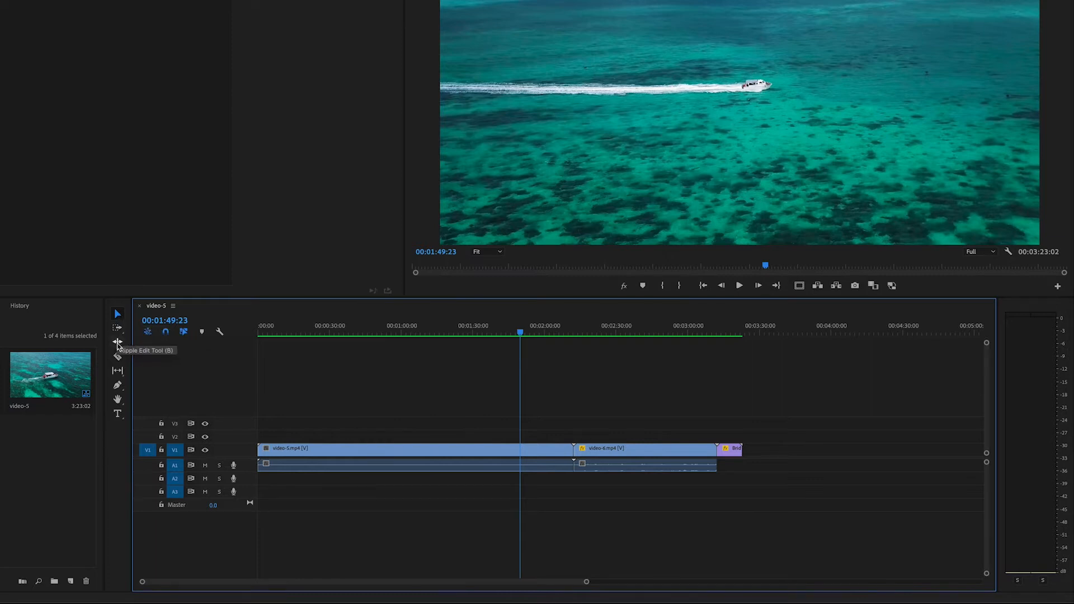
- Ripple-edit the end of the video-5.mp4 clip back to 00:01:49:23, and undo the edit
left_click(117, 343)
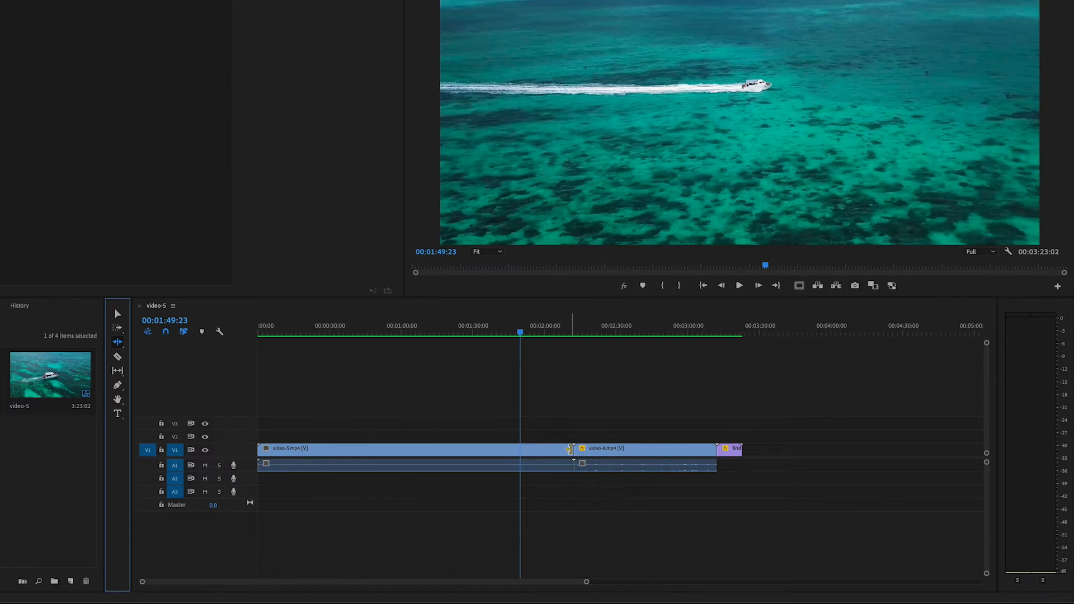
left_click(570, 448)
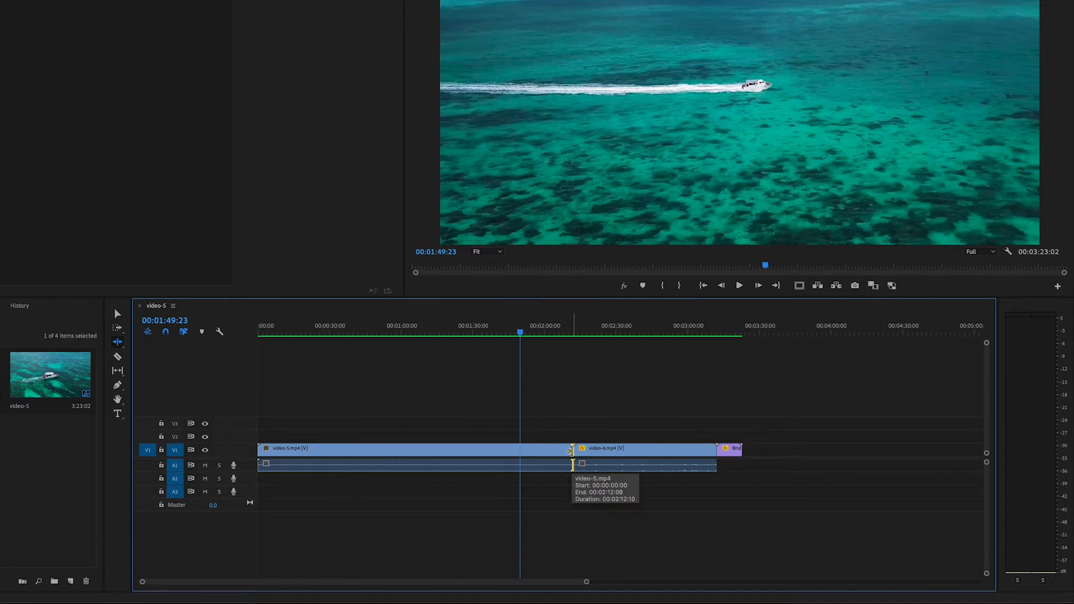
left_click_drag(572, 450, 519, 451)
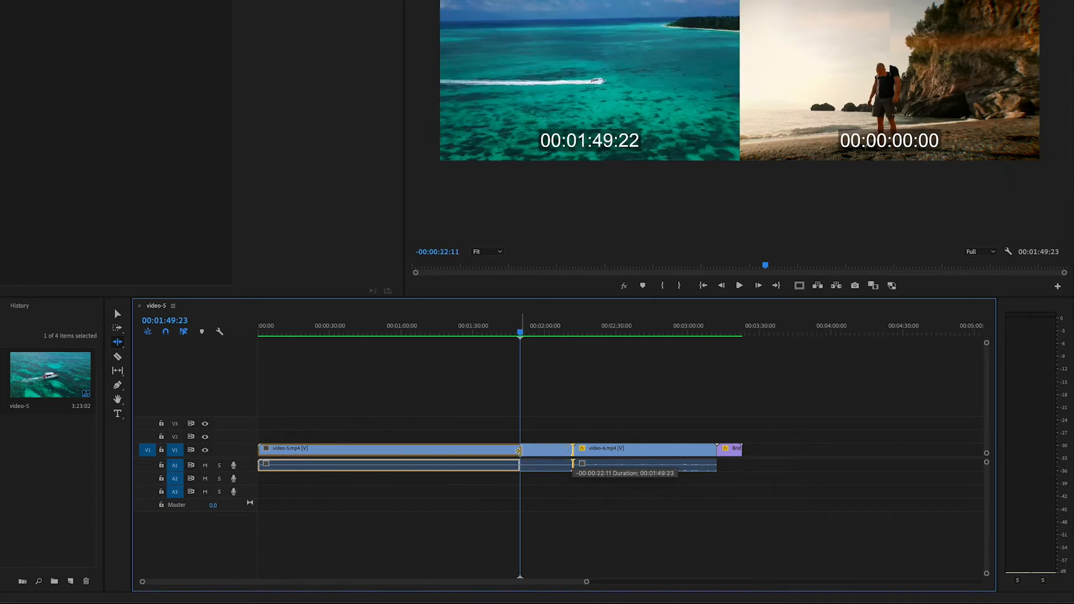
left_click_drag(520, 450, 520, 450)
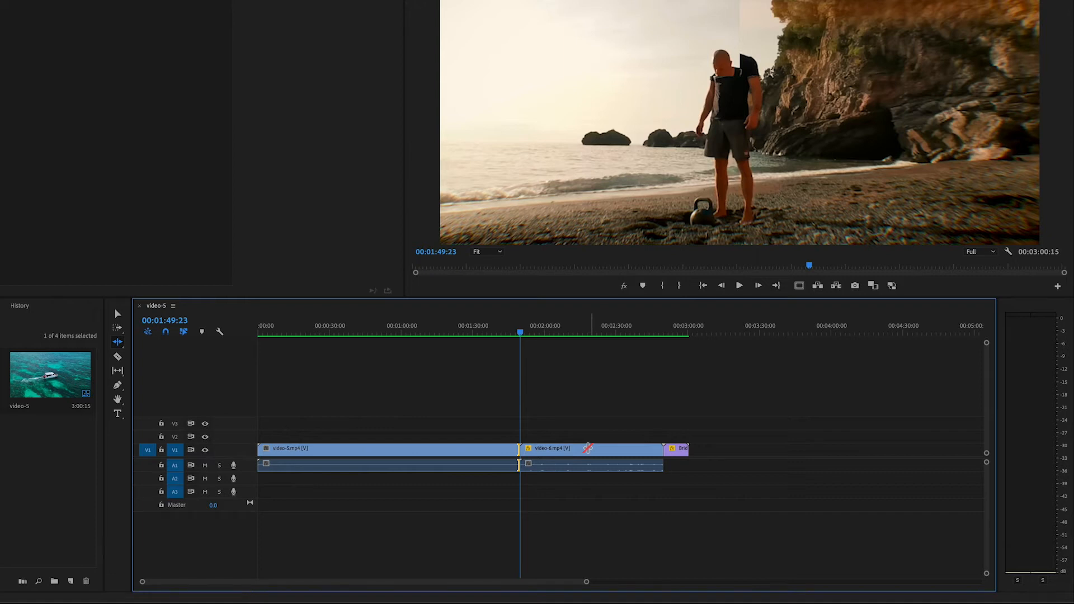
key("super+z")
key("v")
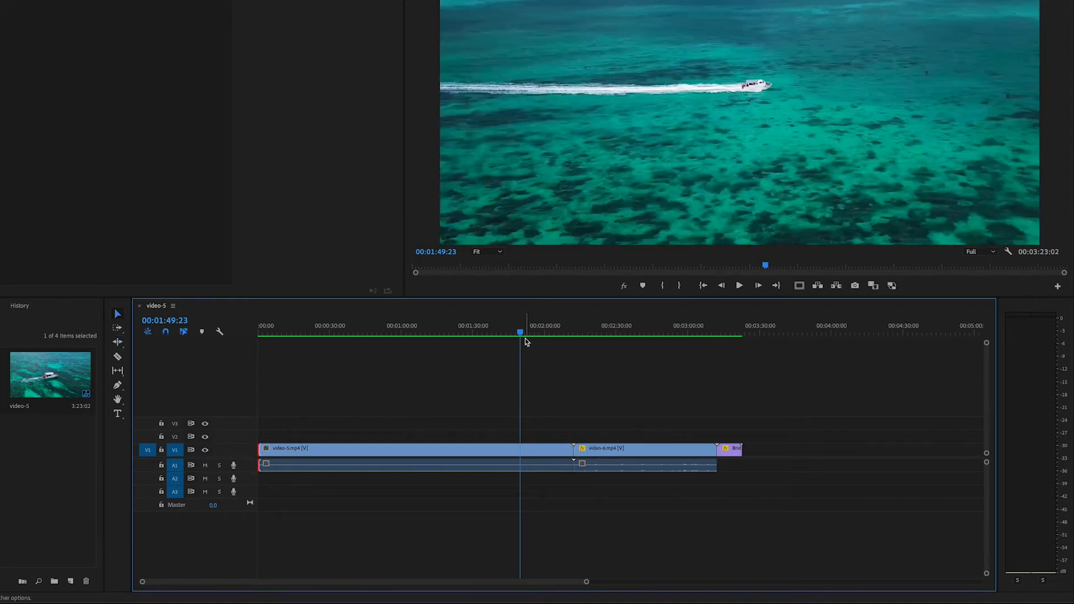
- Split the video-5.mp4 clip with the Razor tool at 00:00:58:15 and 00:01:22:07
left_click_drag(521, 329, 397, 328)
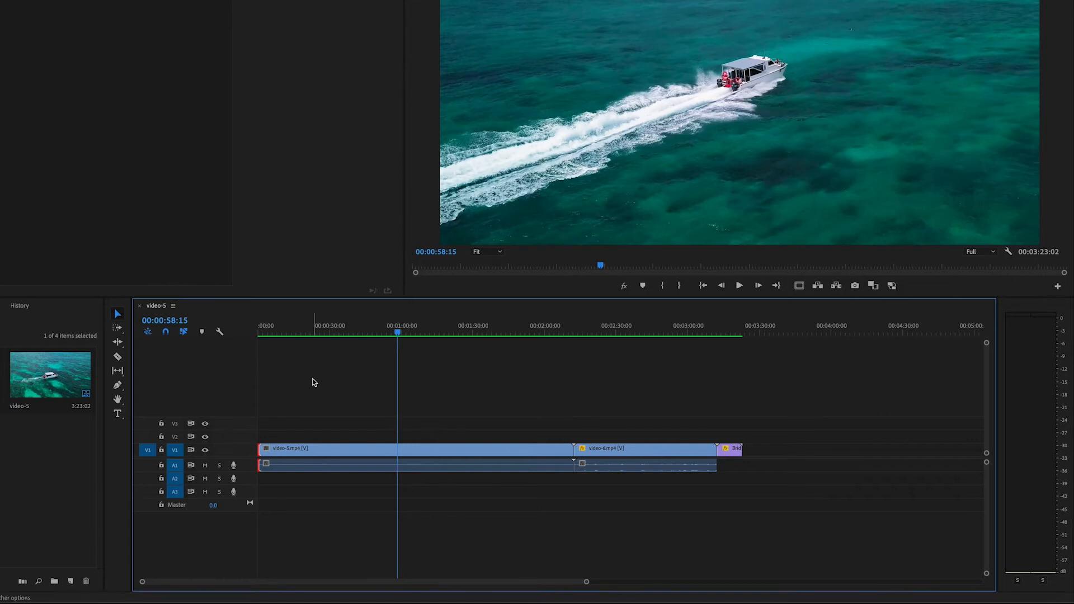
left_click(117, 358)
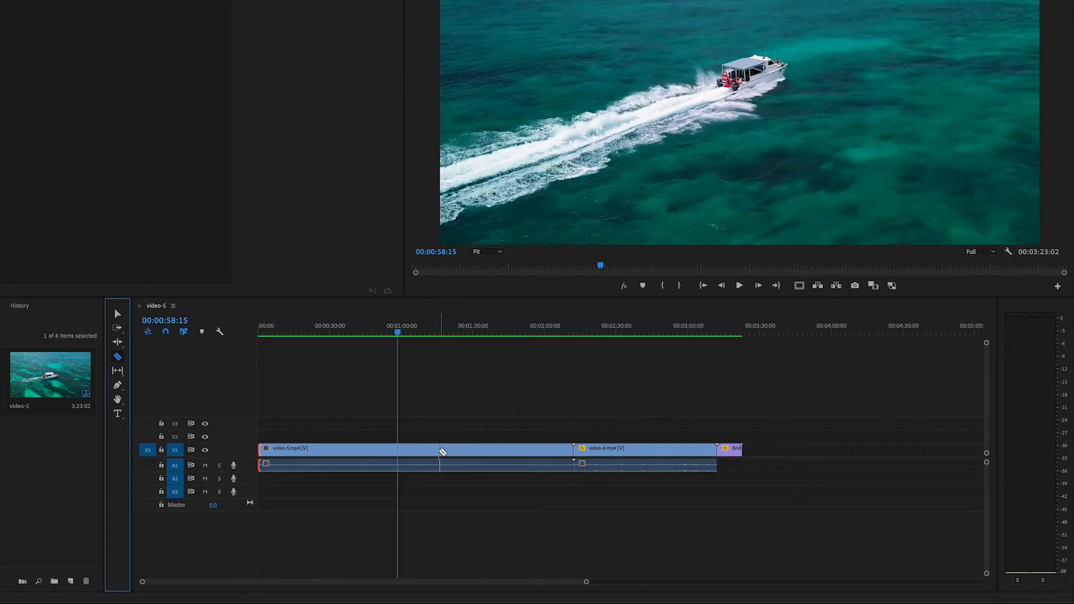
left_click(399, 450)
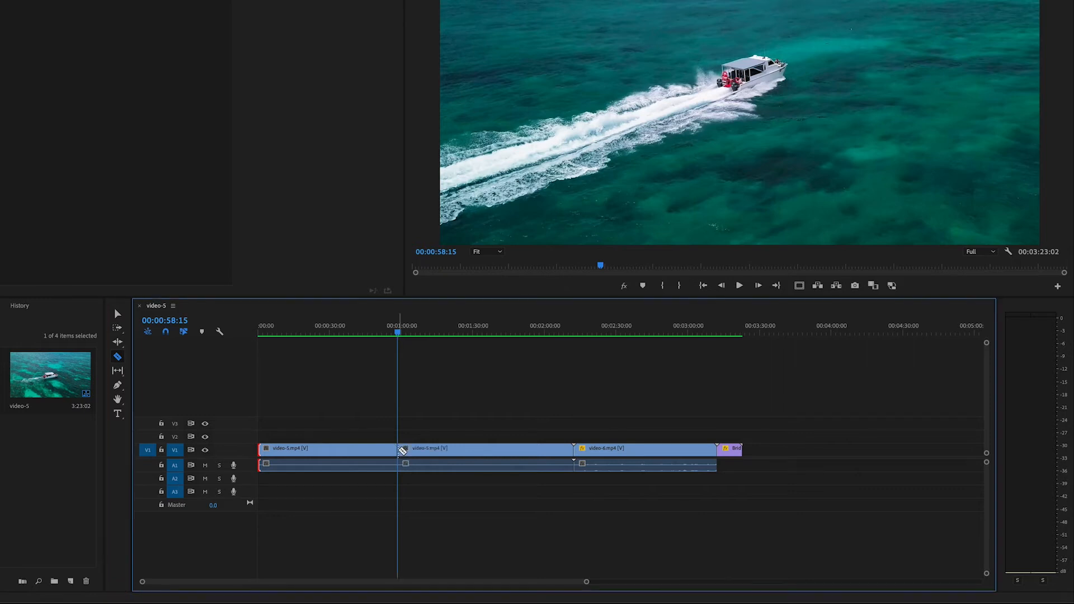
left_click(459, 332)
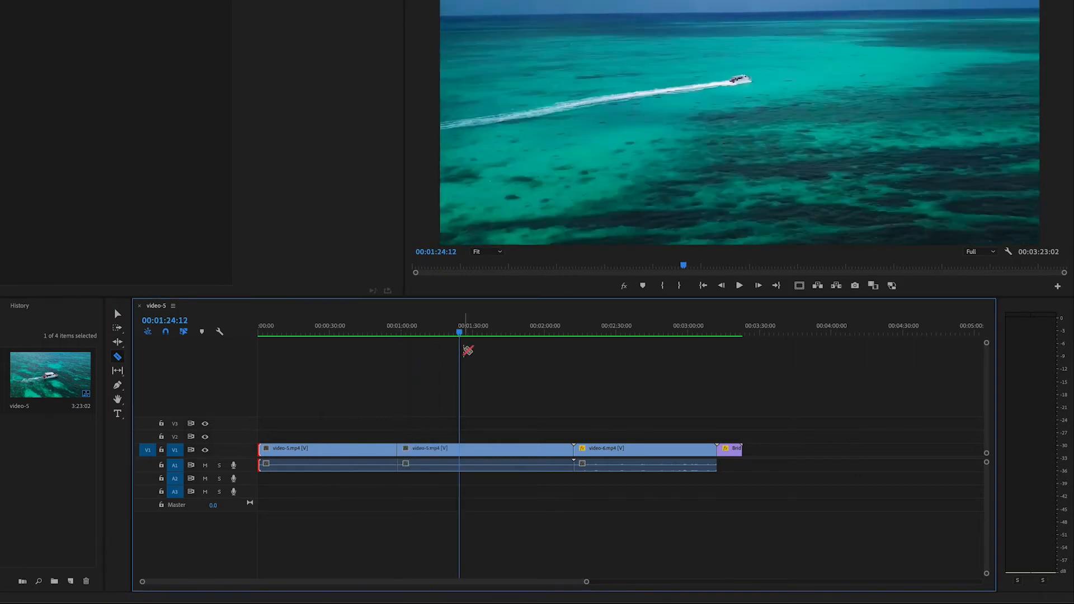
left_click_drag(460, 333, 454, 334)
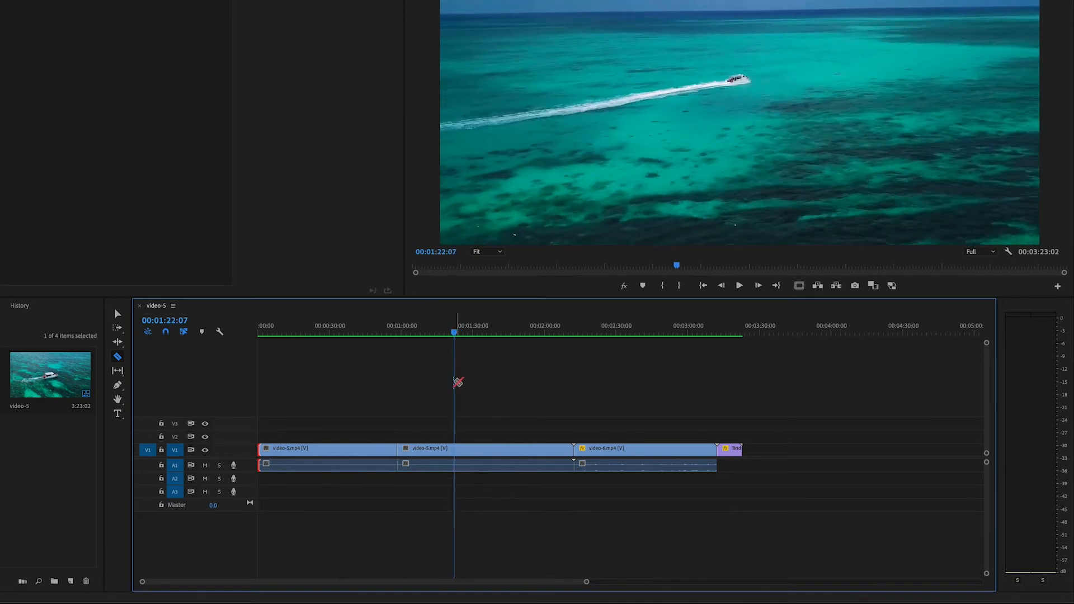
left_click(453, 449)
key("v")
left_click(118, 315)
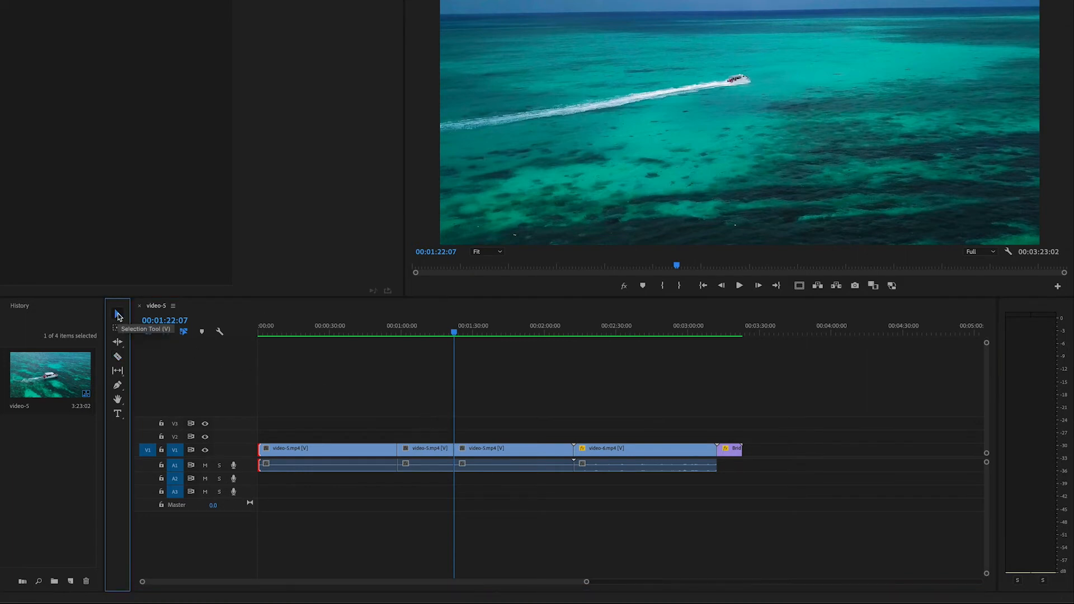
- Delete the middle video-5.mp4 segment with a gap left in its place, and undo the deletion
left_click(434, 450)
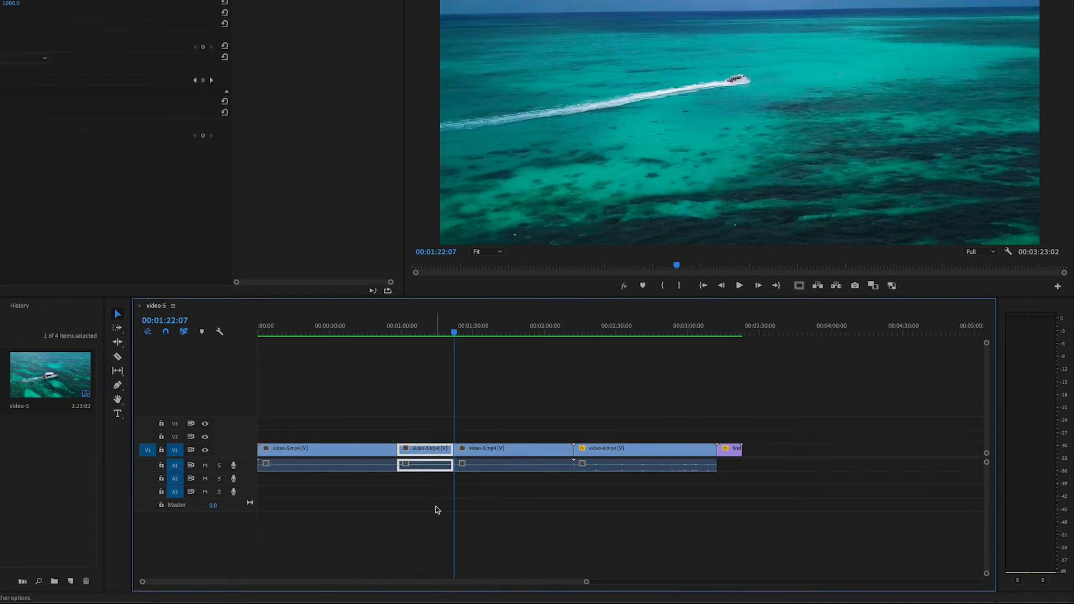
key("Delete")
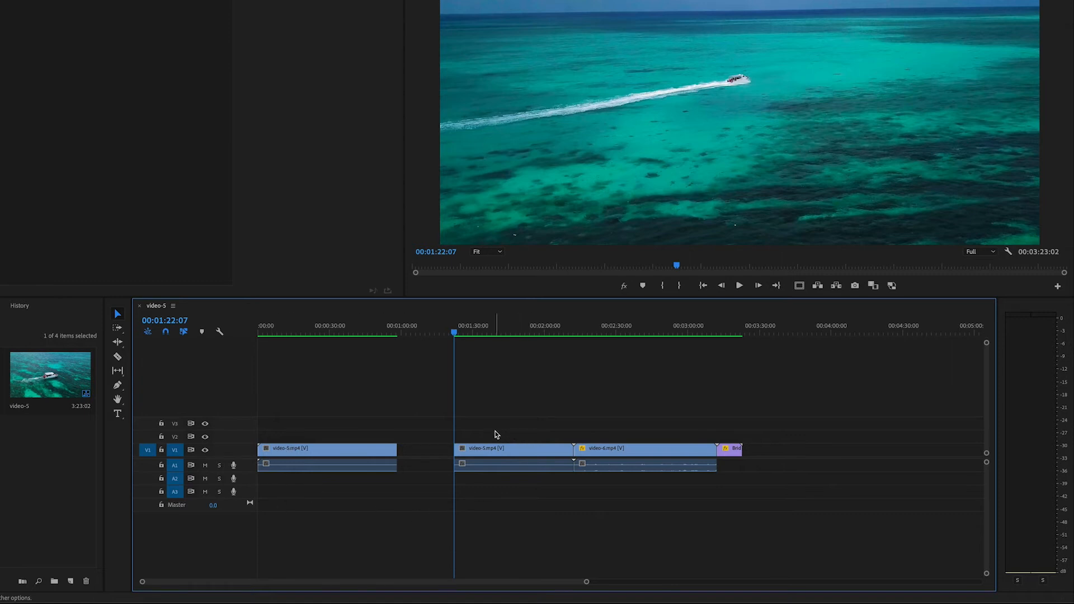
key("ctrl+z")
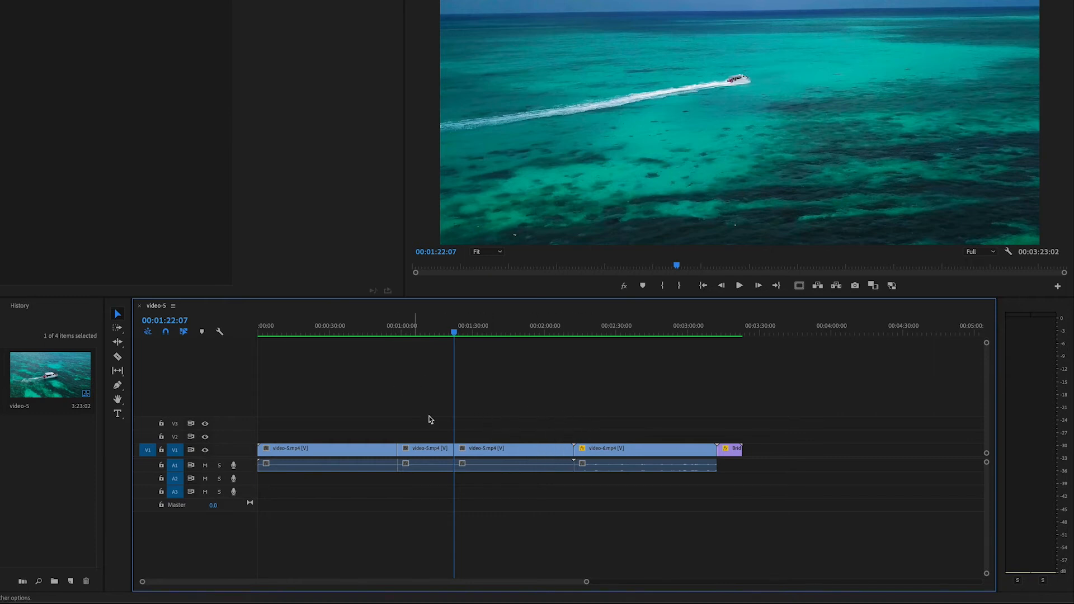
- Remove the middle video-5.mp4 segment with a ripple trim up to its end at 00:01:22:07, and undo it
left_click(428, 449)
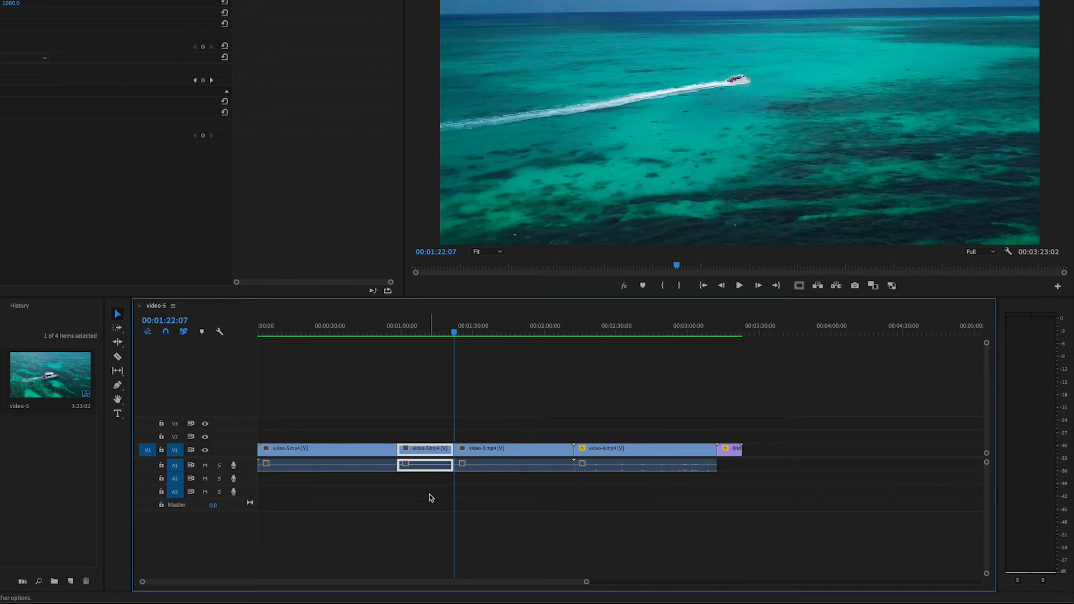
key("q")
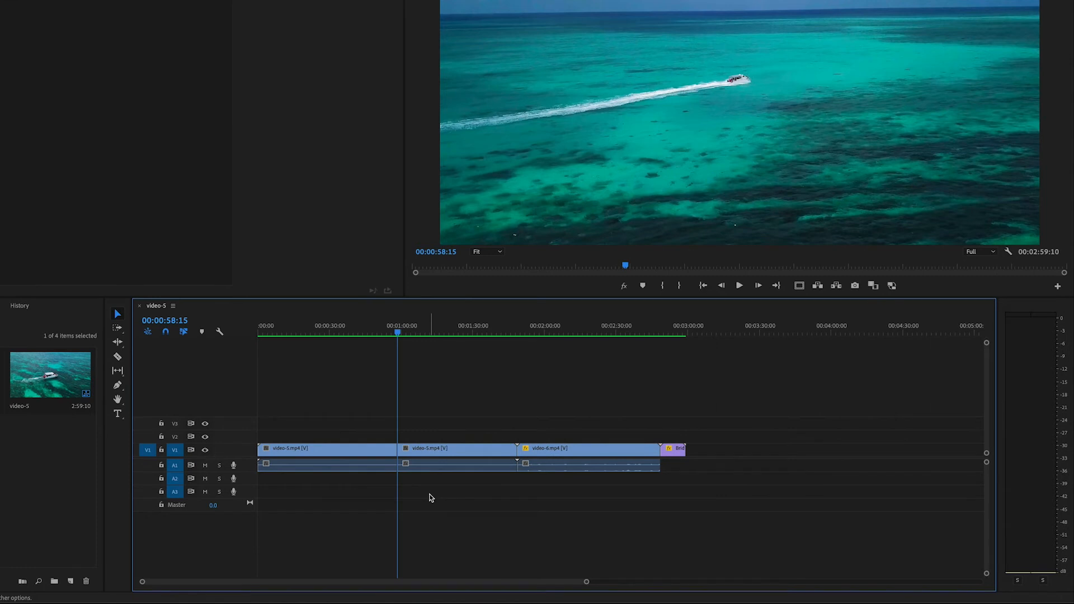
key("ctrl+z")
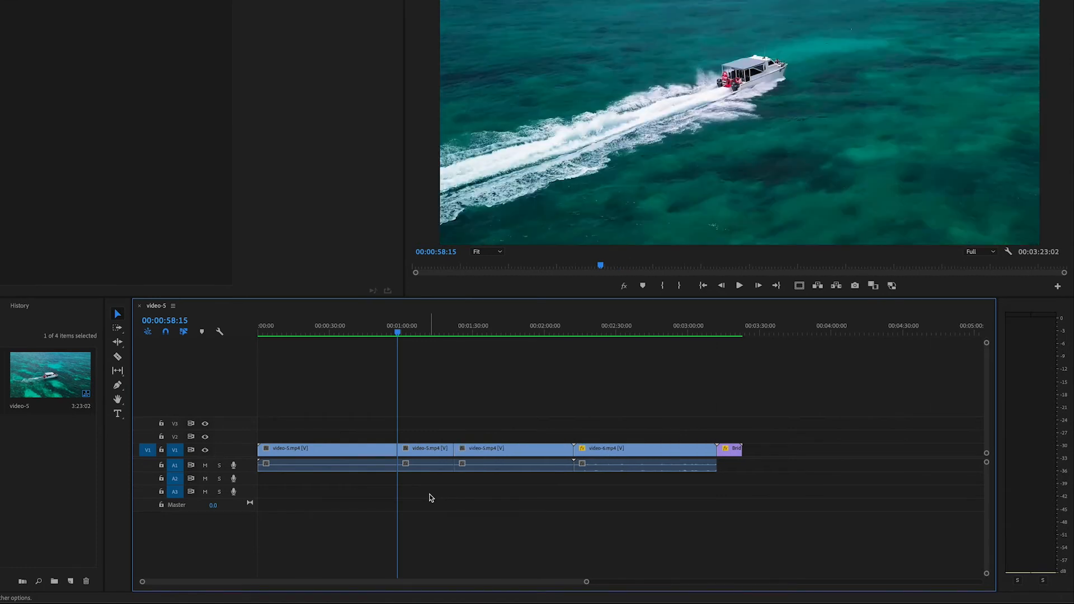
- Ripple-delete the middle video-5.mp4 segment, and undo the deletion together with both razor cuts
left_click_drag(428, 414, 428, 495)
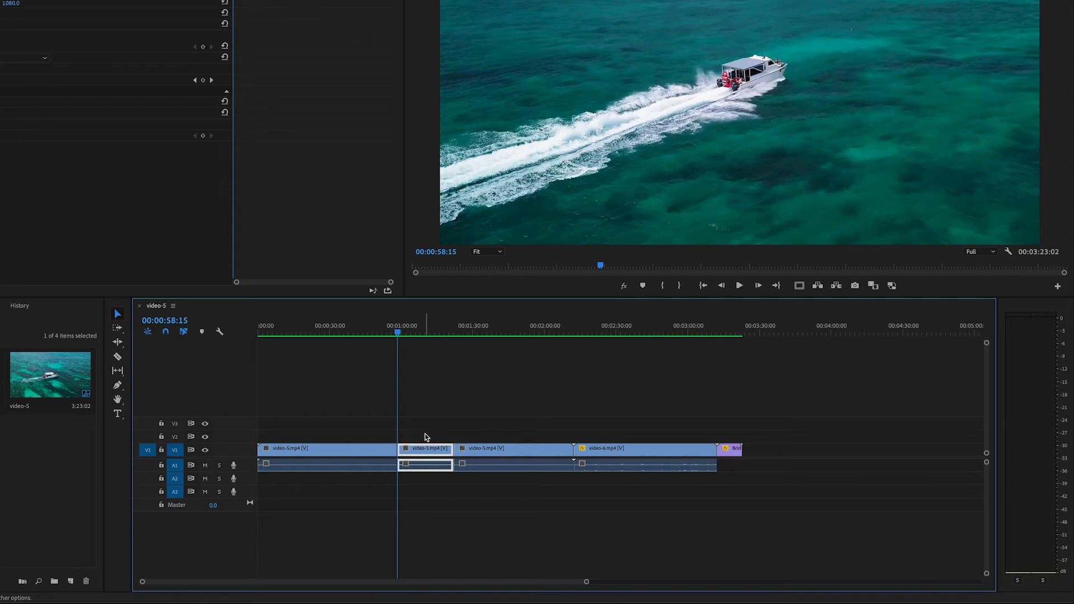
key("shift+Delete")
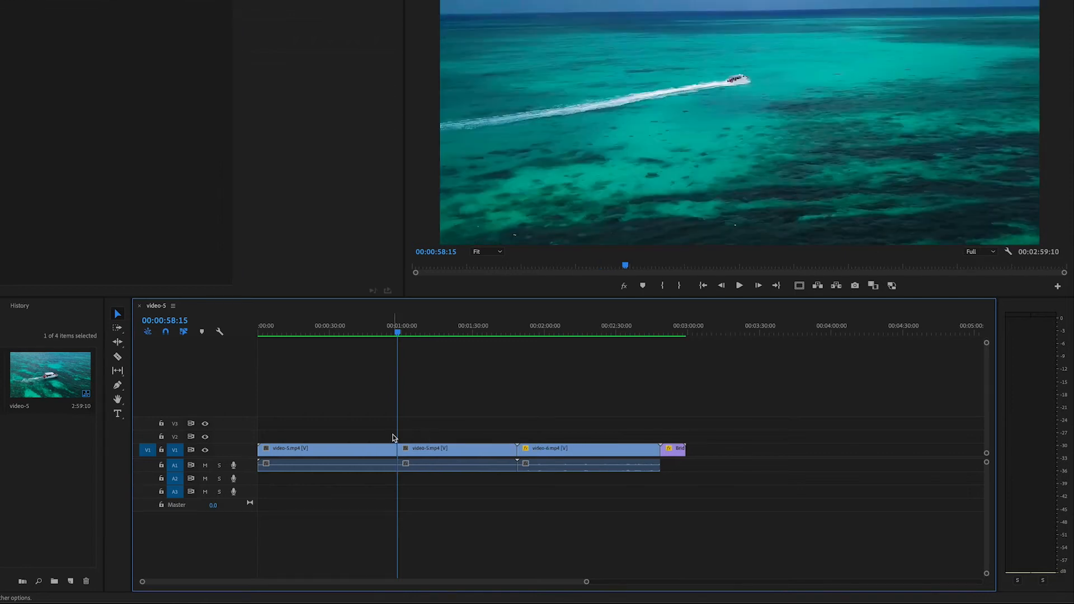
key("ctrl+z")
key("ctrl+z")
key("ctrl+z")
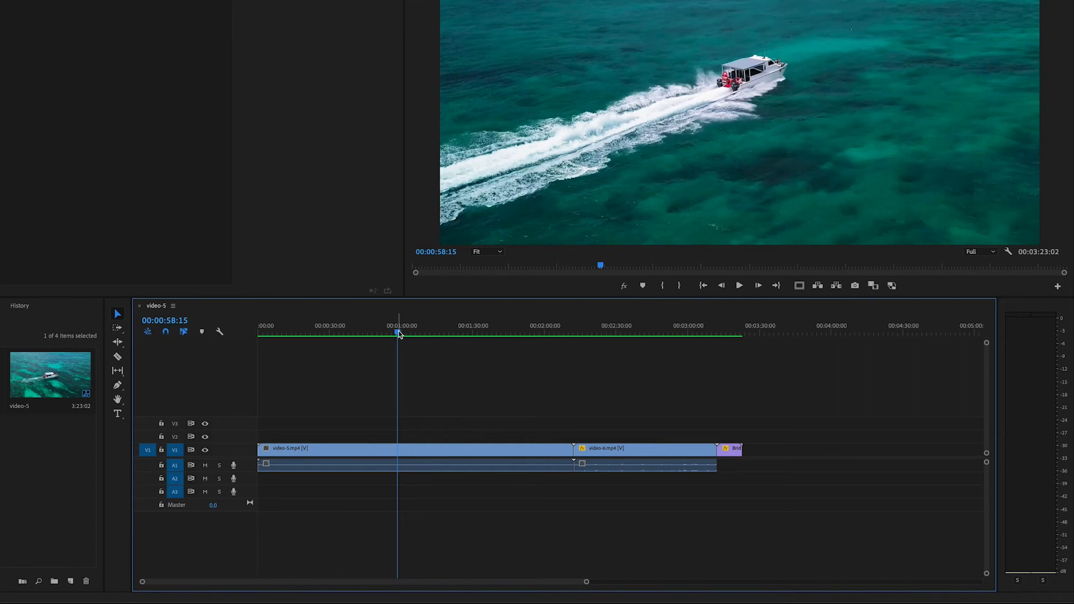
- Ripple-trim the end and, as a separate attempt, the start of the video-5.mp4 clip to 00:01:57:17, undoing each trim
left_click_drag(397, 332, 378, 331)
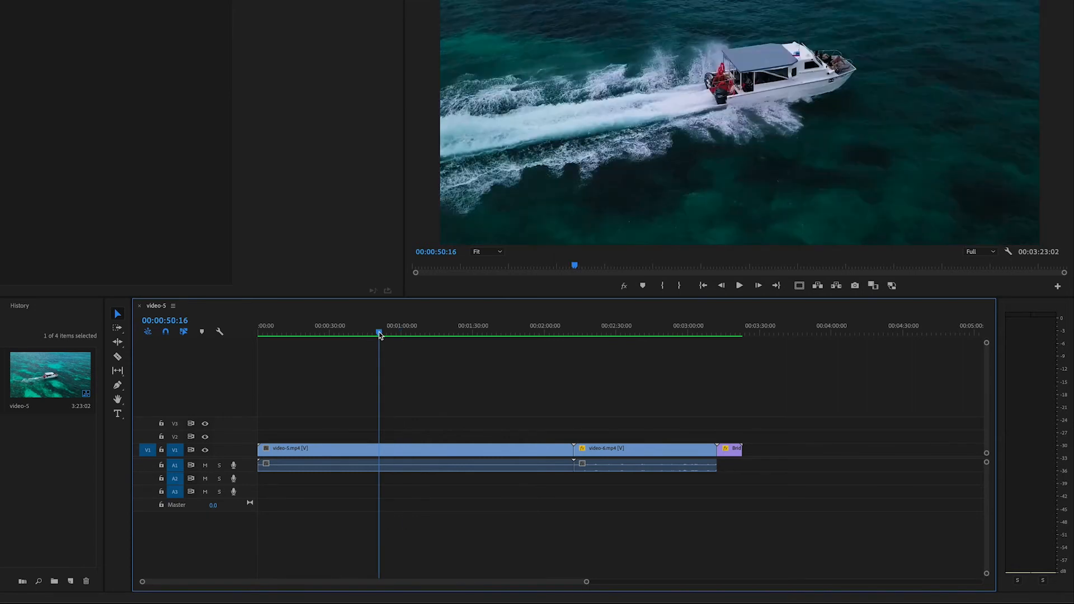
left_click_drag(378, 332, 526, 346)
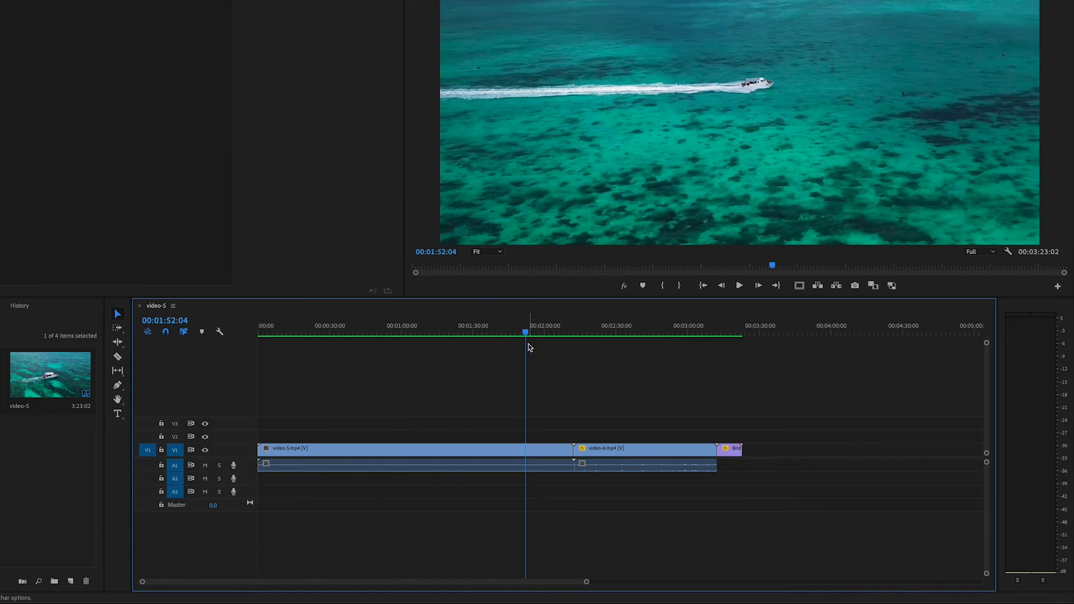
mouse_move(525, 332)
left_mouse_down()
mouse_move(431, 334)
mouse_move(536, 334)
left_mouse_up()
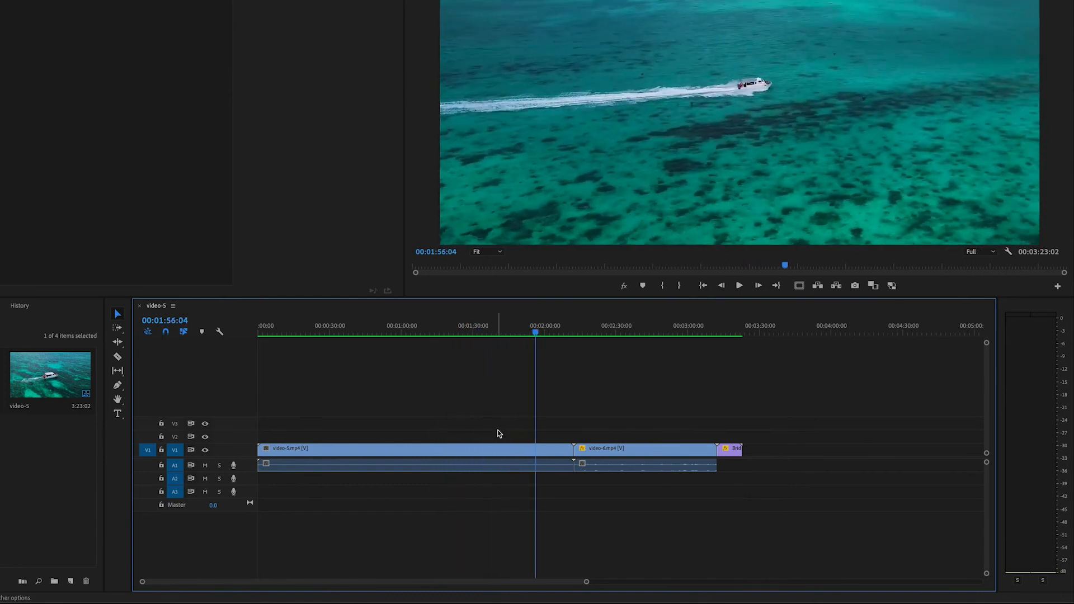
left_click(499, 446)
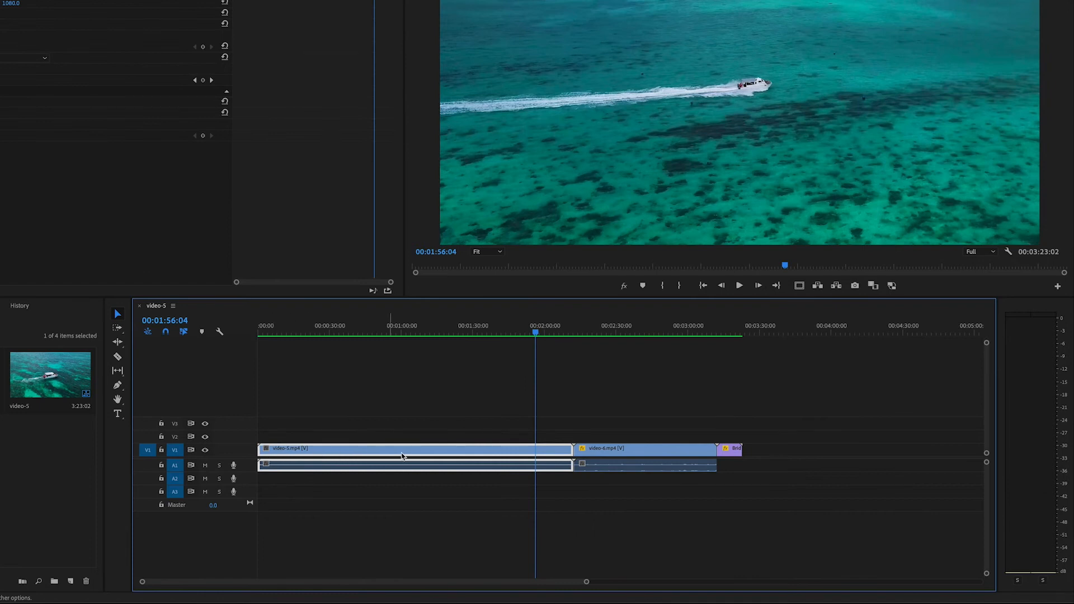
left_click_drag(534, 333, 535, 334)
key("space")
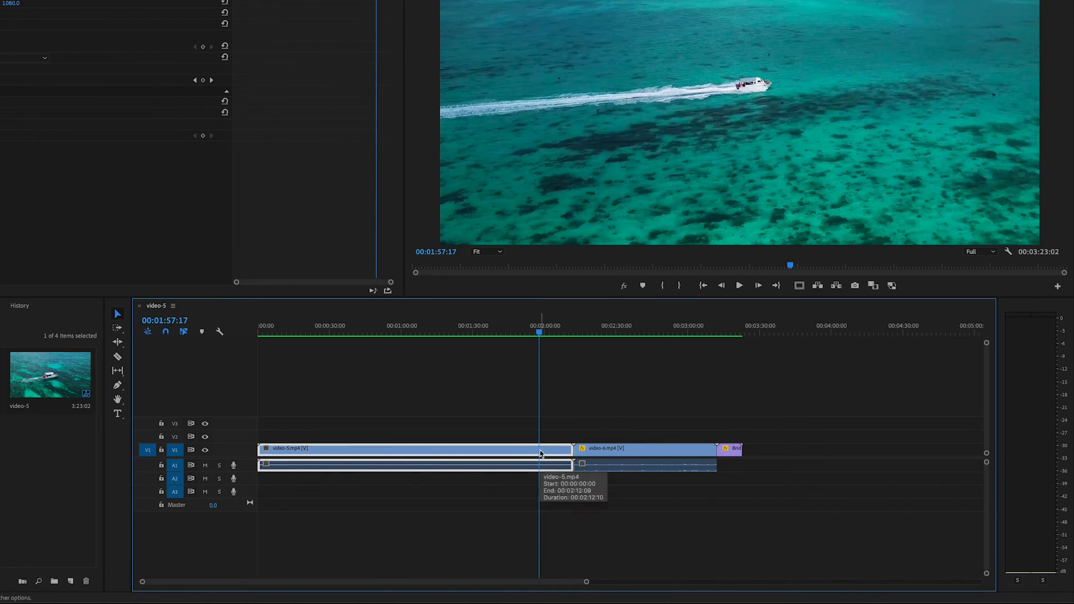
key("w")
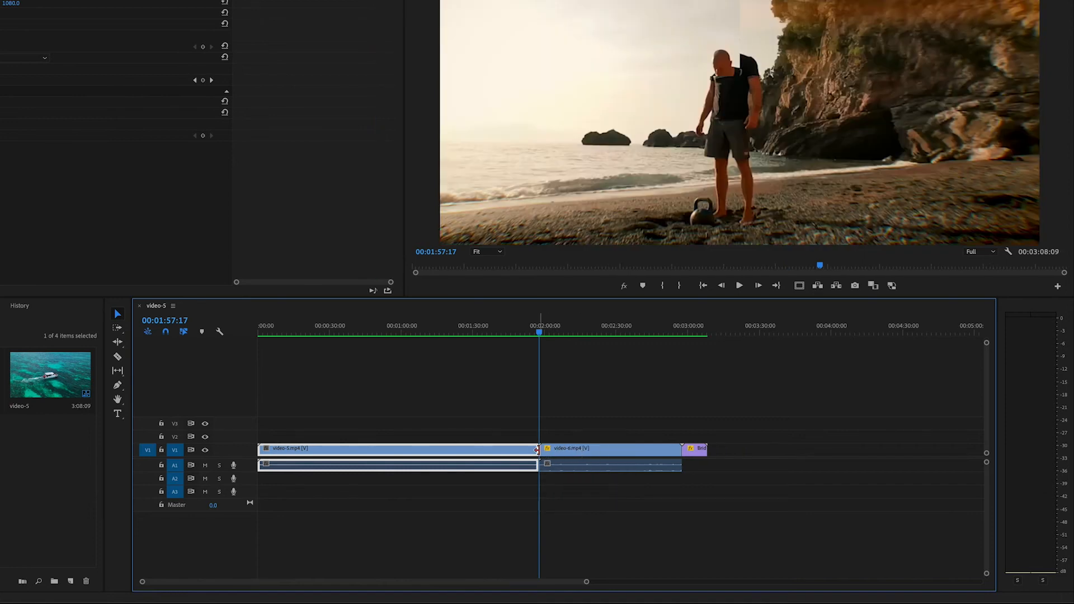
key("ctrl+z")
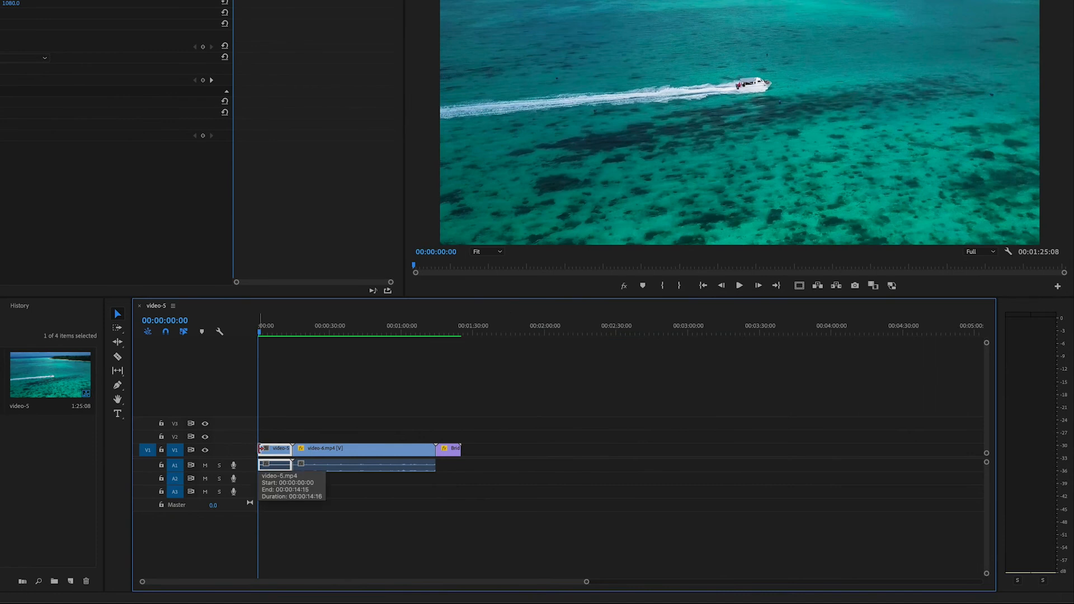
key("super+z")
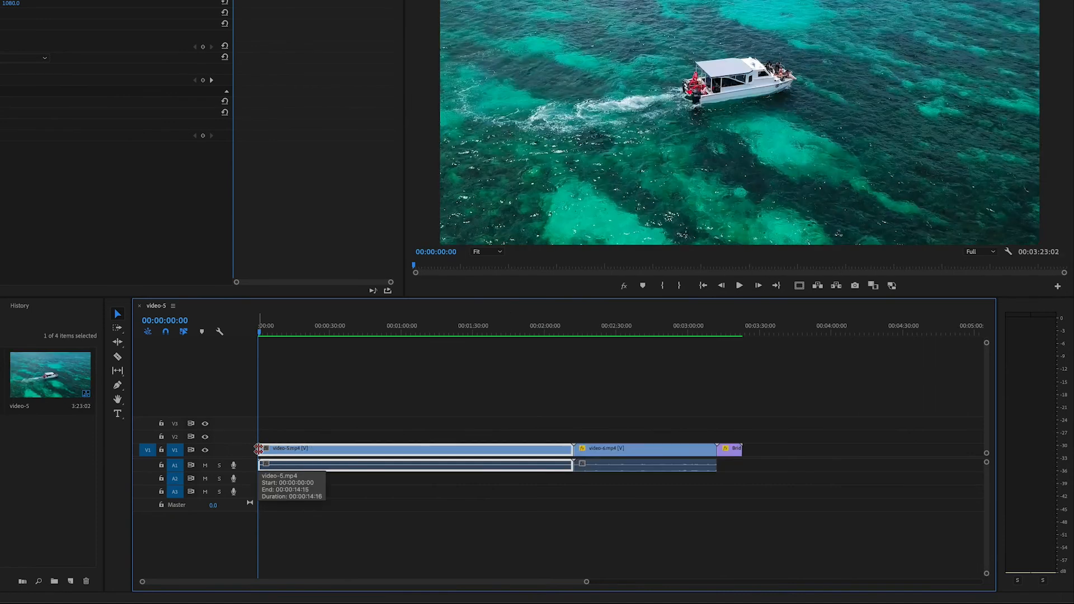
- Ripple-trim the start of the video-5.mp4 clip to 00:00:23:06, and undo the trim
left_click_drag(261, 336, 313, 335)
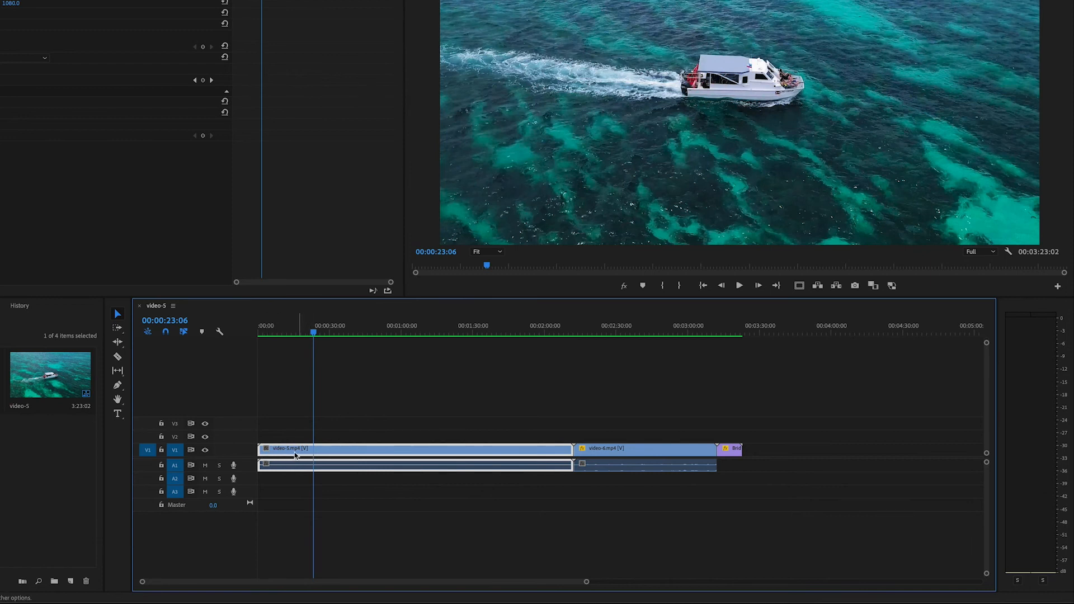
key("q")
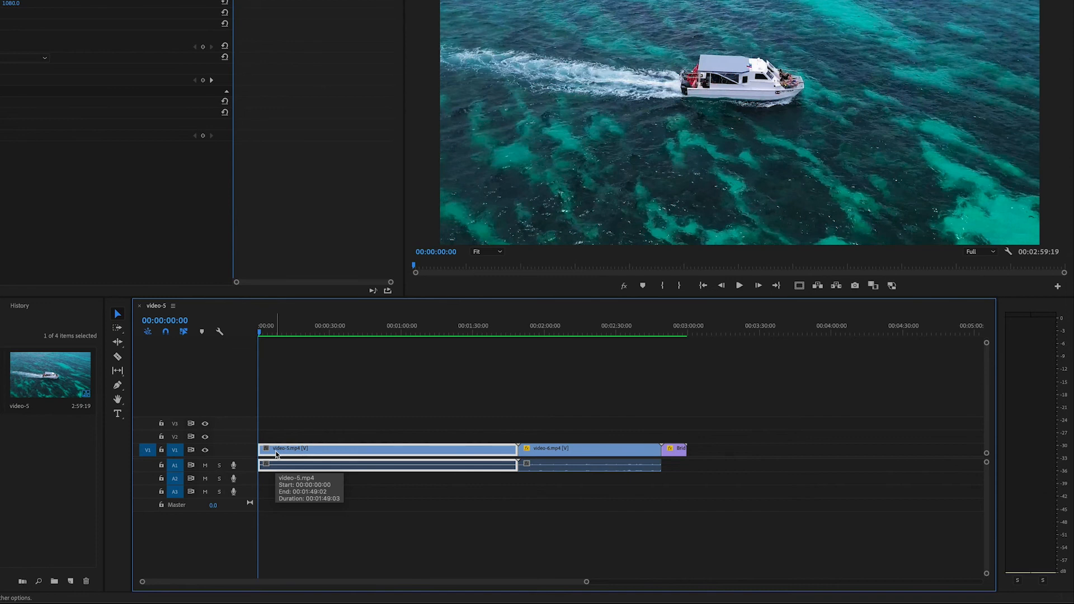
key("ctrl+z")
- Remove the purple clip at the sequence's end, and ripple-trim the end of the video-5.mp4 clip to 00:00:26:08
key("ctrl+z")
left_click(283, 333)
left_click_drag(297, 334, 323, 333)
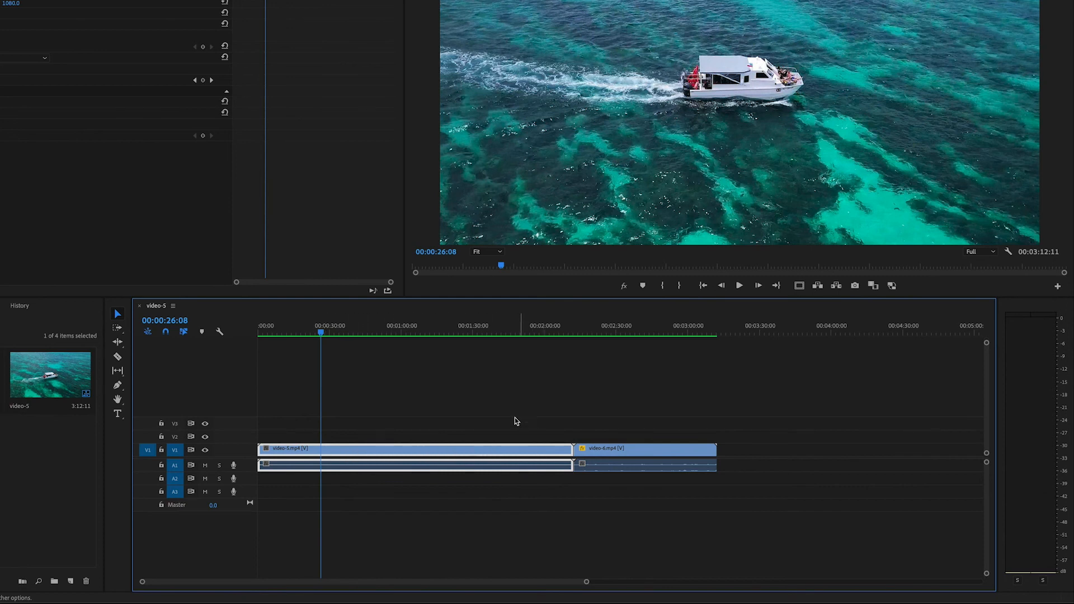
key("w")
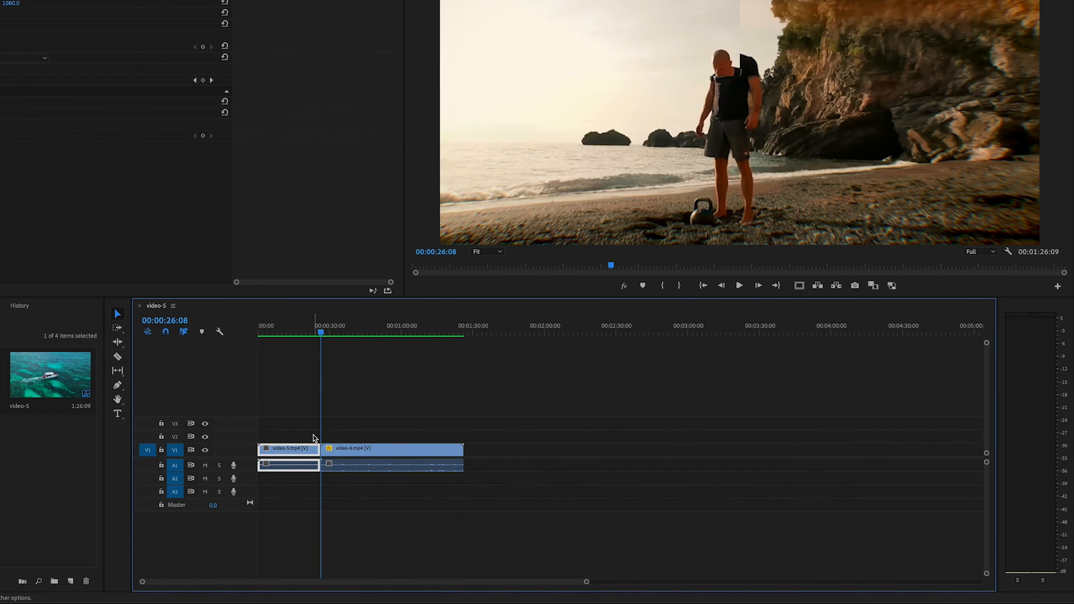
- Ripple-trim the end of the video-6.mp4 clip to 00:01:20:23
left_click_drag(321, 331, 453, 335)
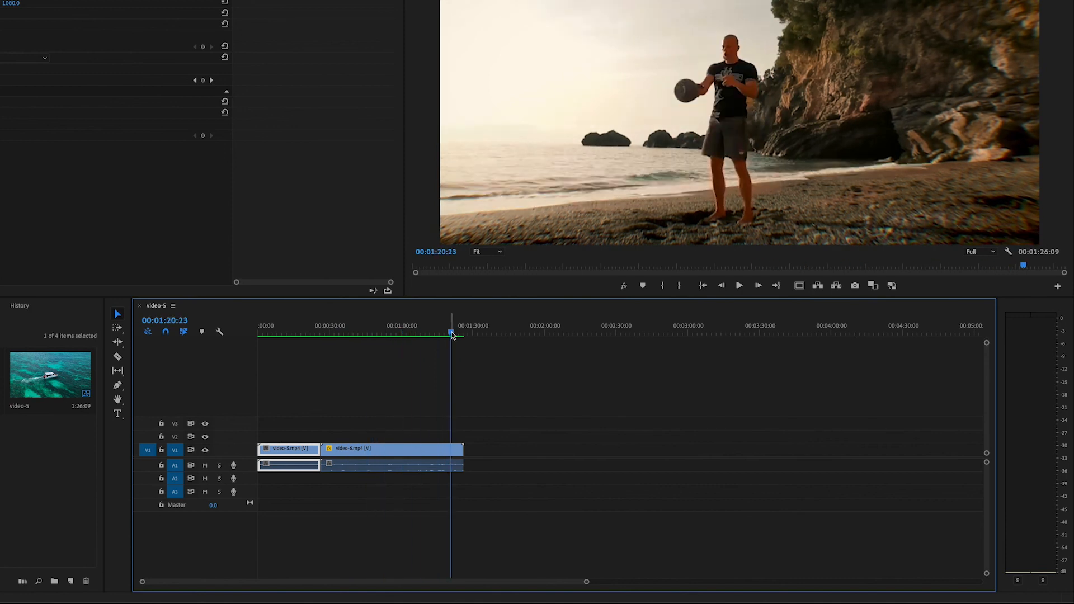
key("w")
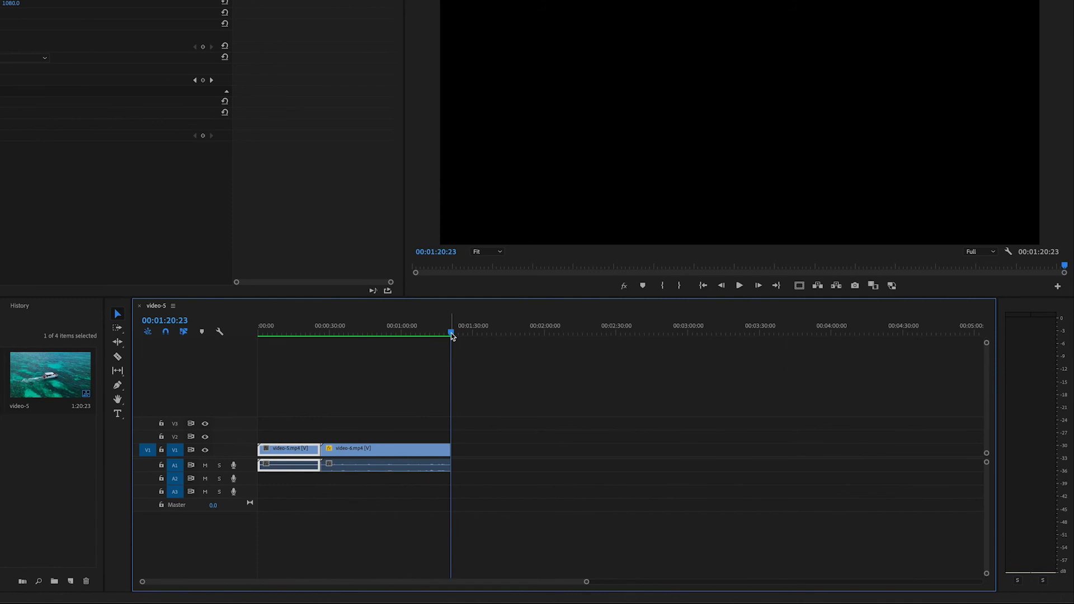